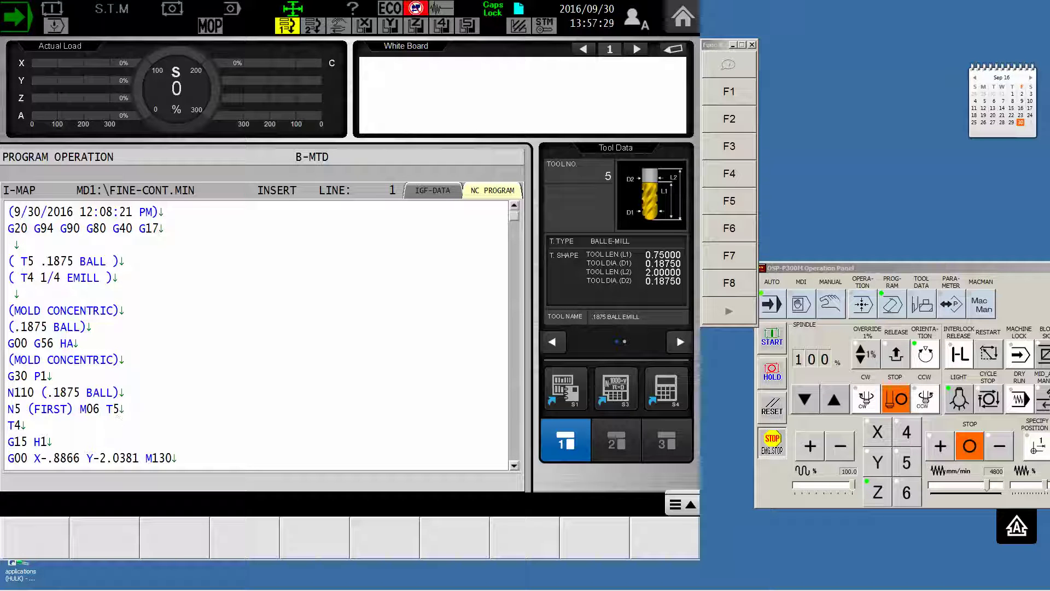
# Select FINE-CONT.MIN with SELECT & QUIT and switch to the Auto Operation screen
pyautogui.click(347, 379)
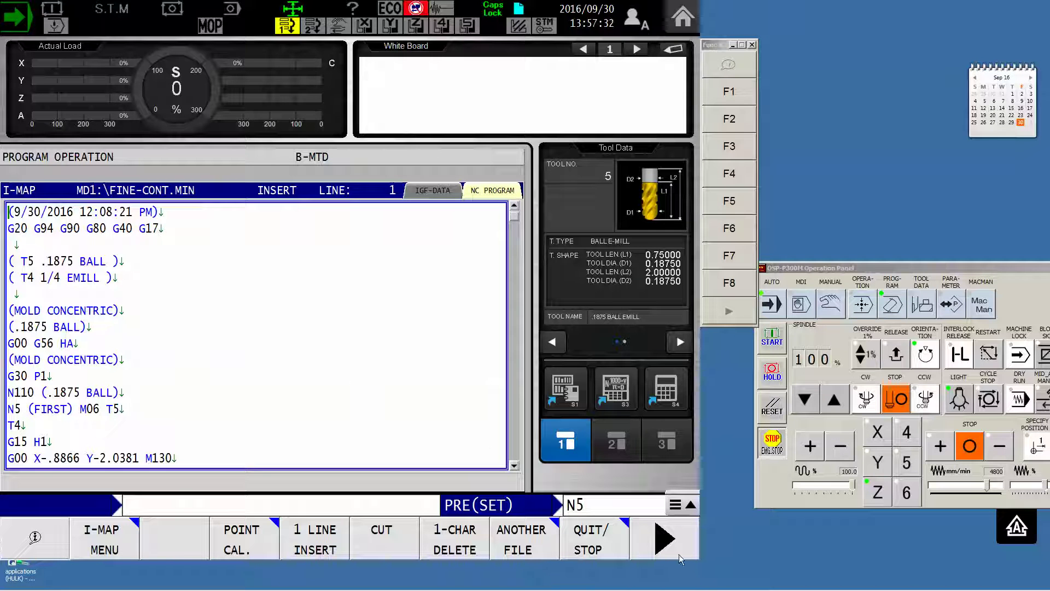
pyautogui.click(651, 537)
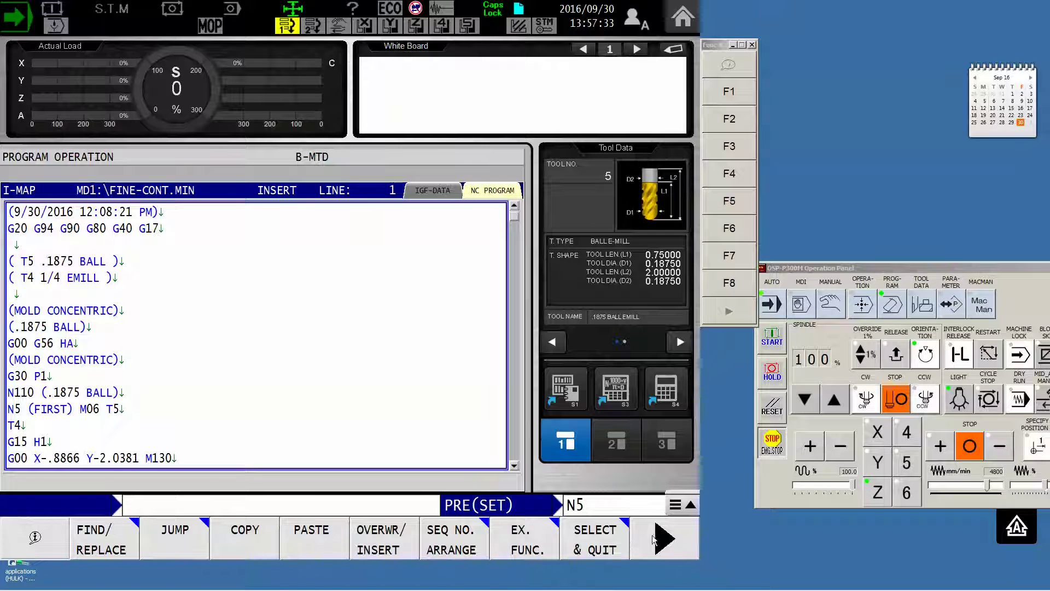
pyautogui.click(606, 545)
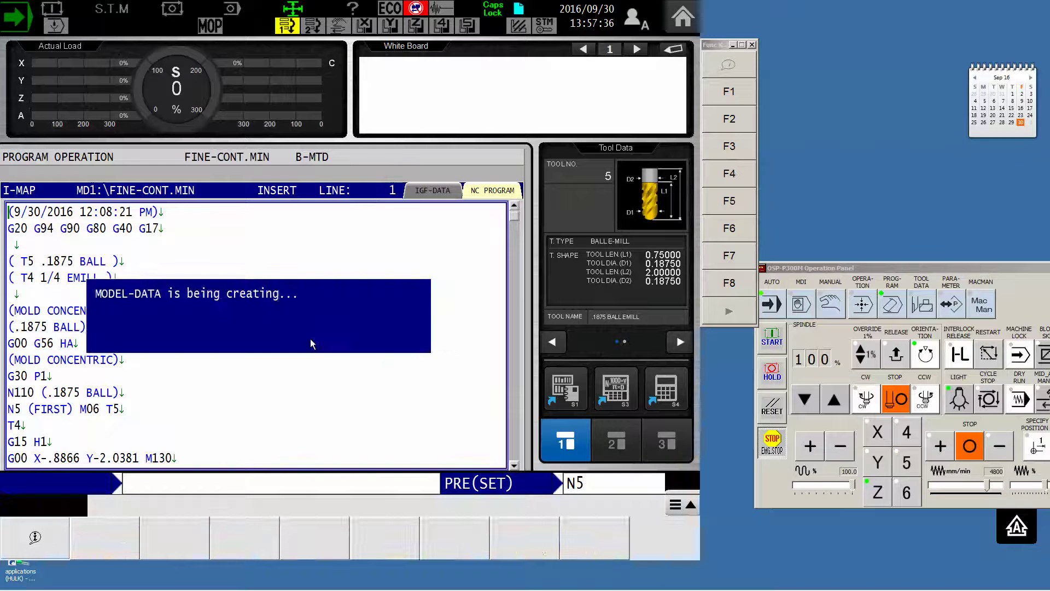
pyautogui.click(772, 304)
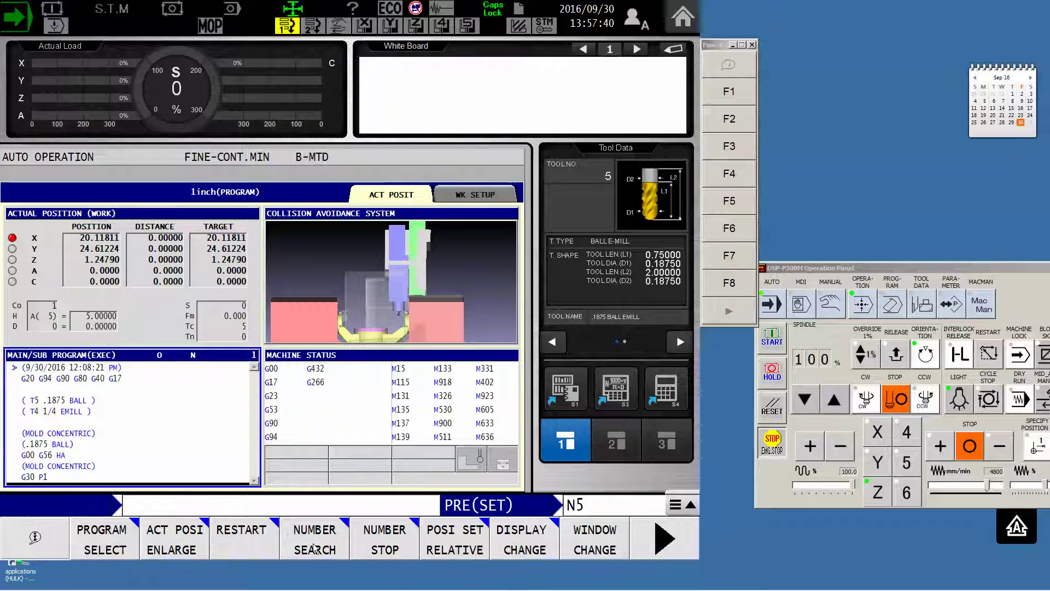
# Run a sequence number search for N5, landing on block N5 (FIRST) M06 T5
pyautogui.click(314, 547)
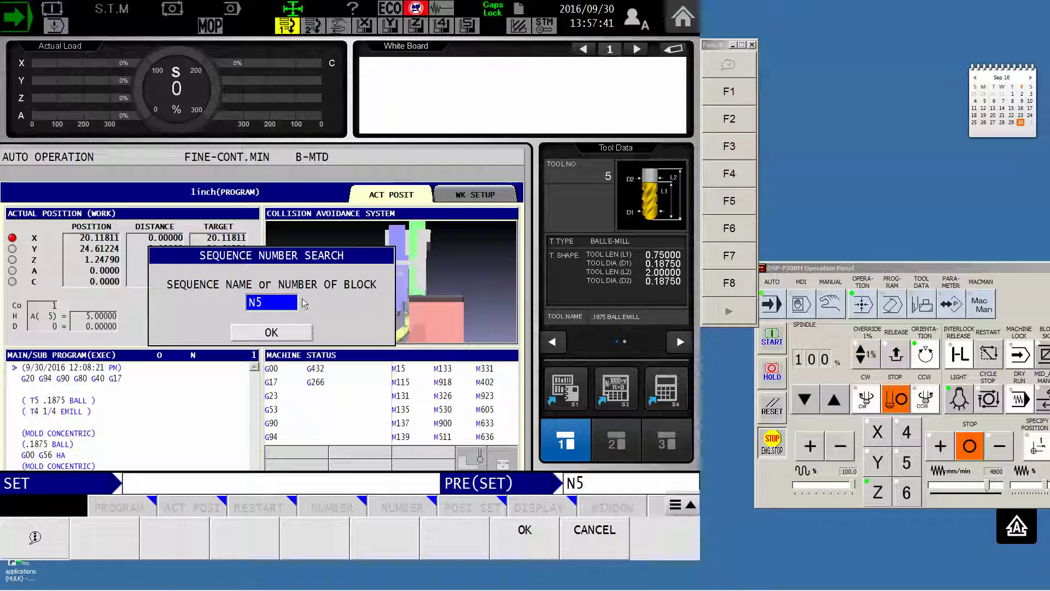
pyautogui.click(294, 333)
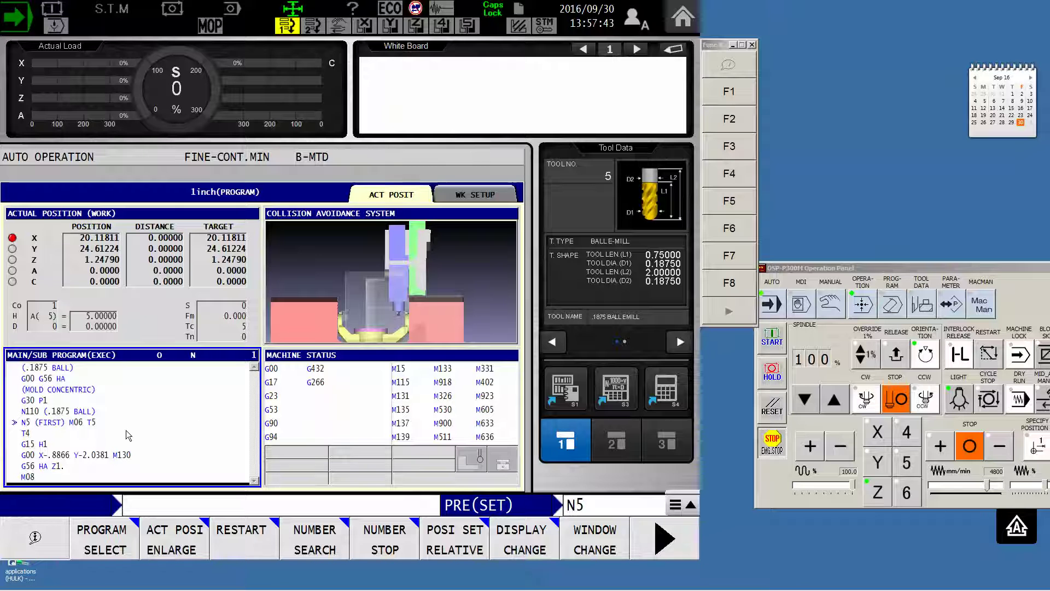
pyautogui.click(317, 542)
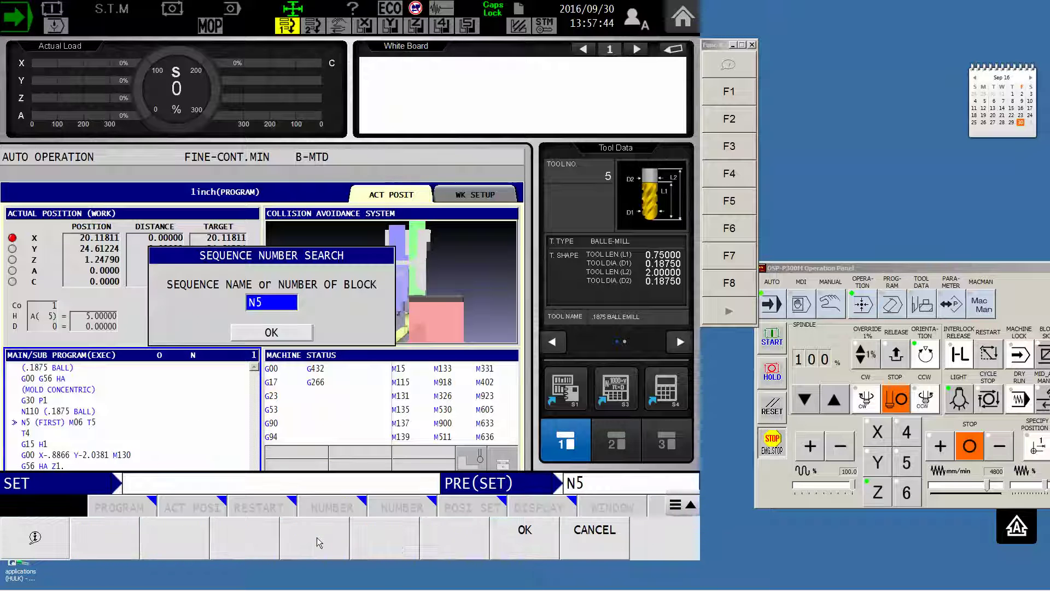
pyautogui.click(273, 334)
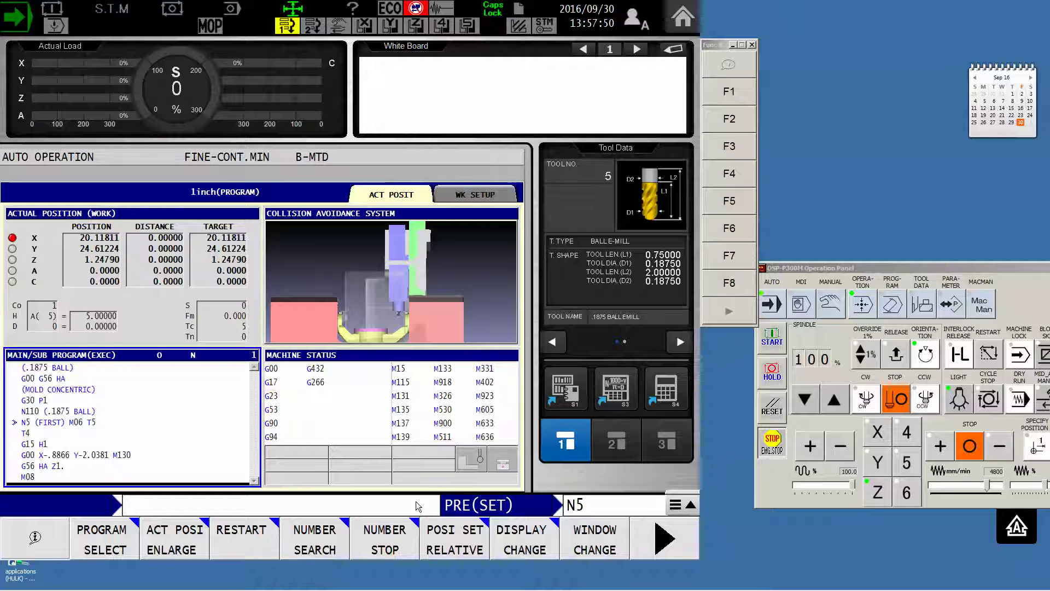
pyautogui.click(772, 408)
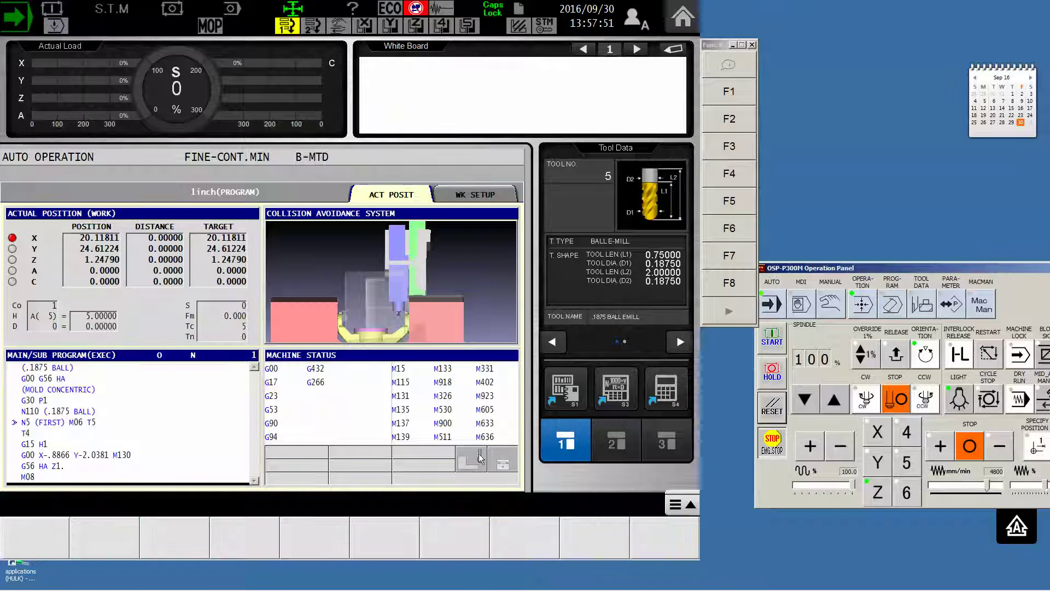
# Set a program restart at sequence N5 with repeat number 2 and confirm it
pyautogui.click(230, 543)
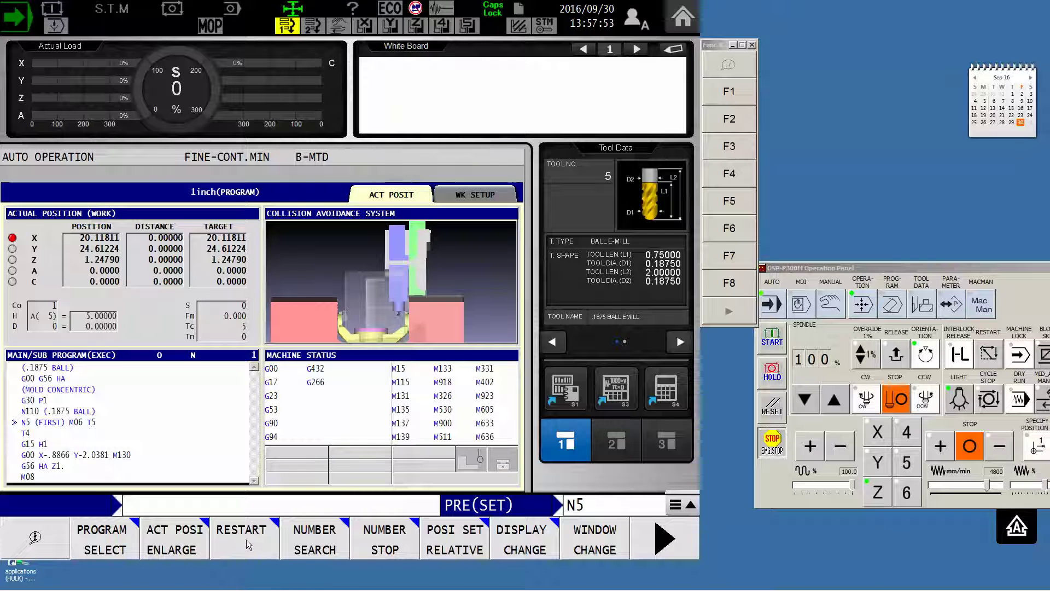
pyautogui.click(245, 546)
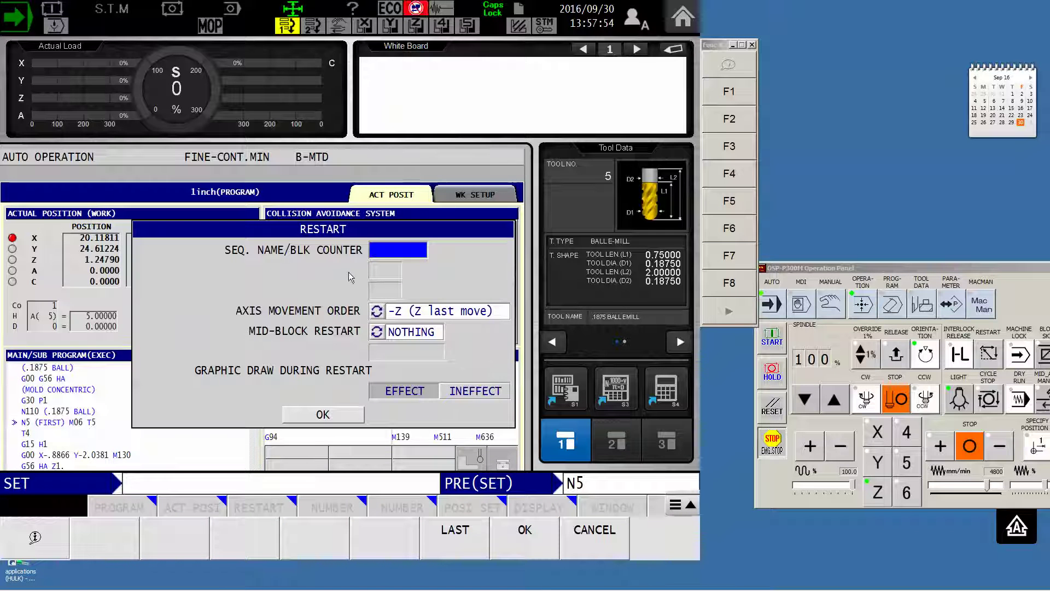
pyautogui.write('5')
pyautogui.press('Return')
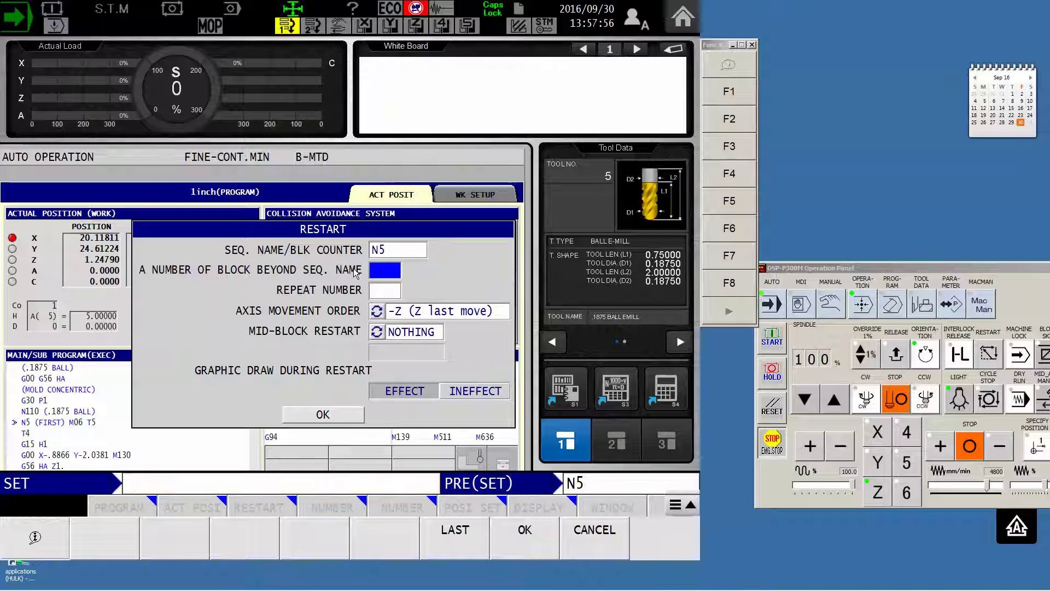
pyautogui.click(386, 295)
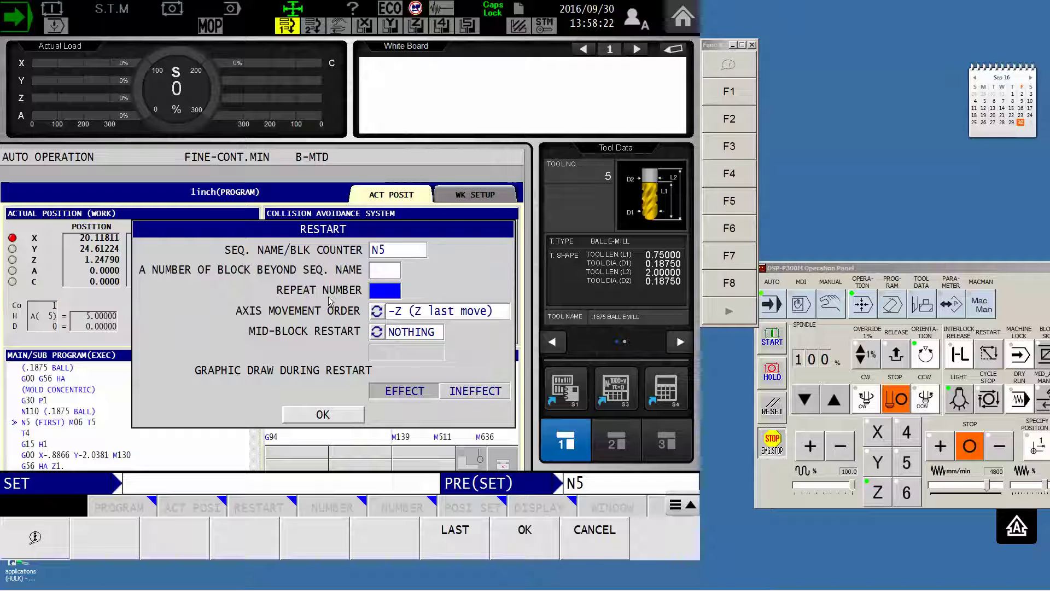
pyautogui.write('2')
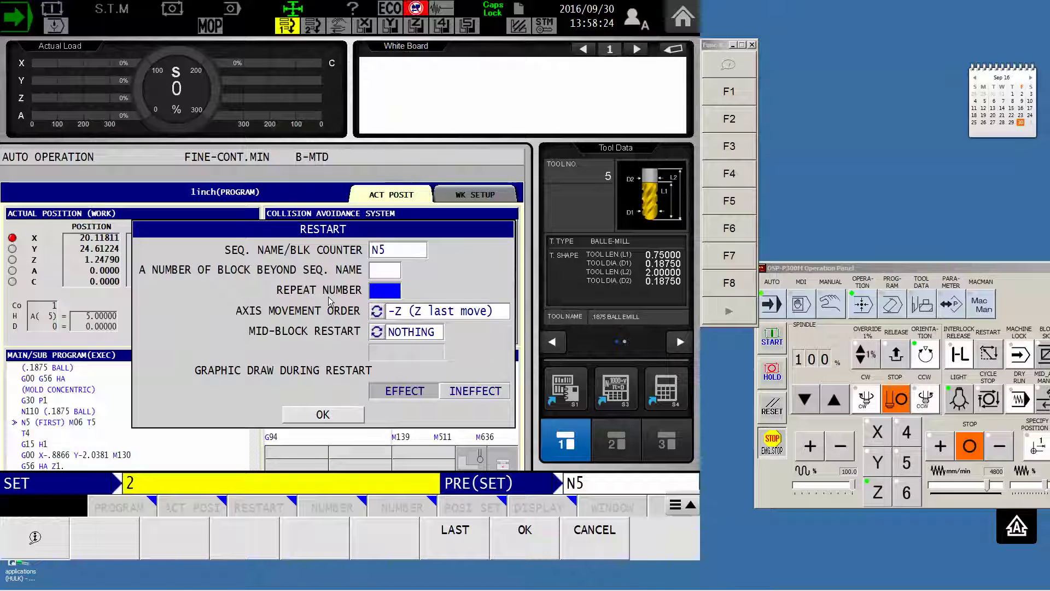
pyautogui.press('Return')
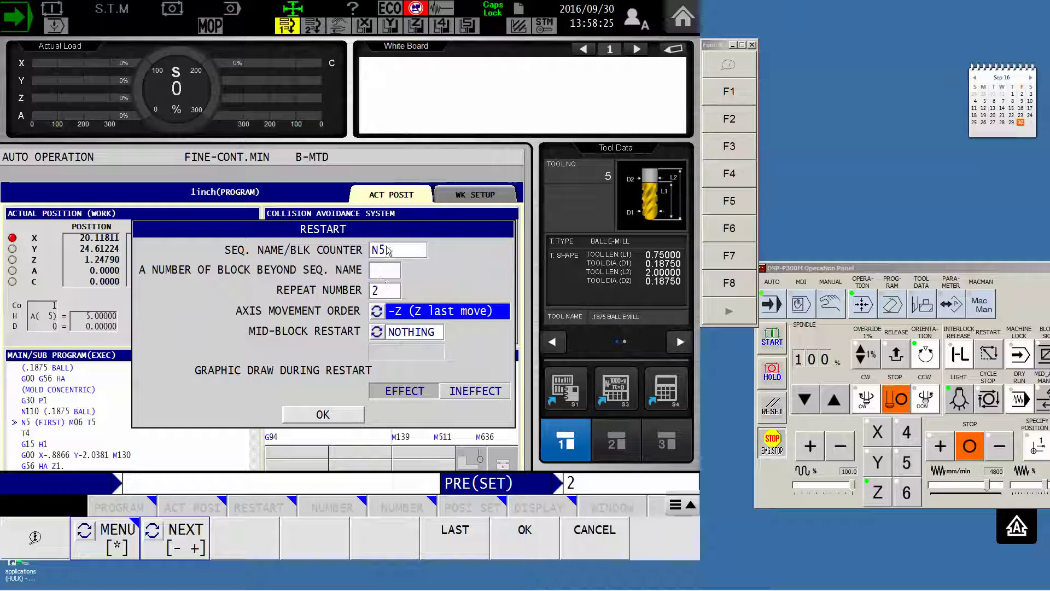
pyautogui.click(523, 539)
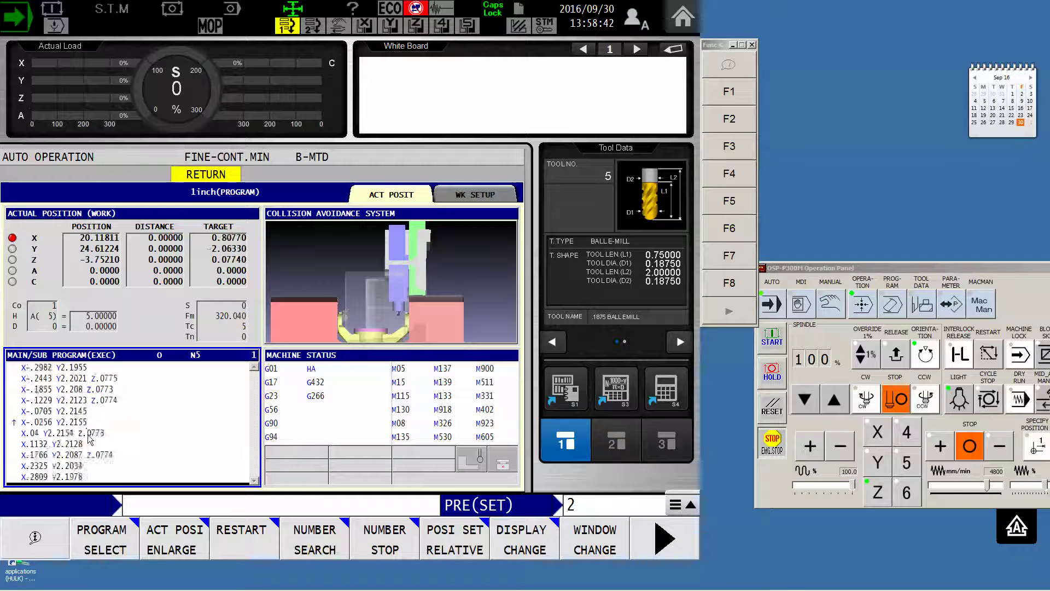
# Reset the program, then start it with CYCLE START so it machines within N5
pyautogui.click(808, 425)
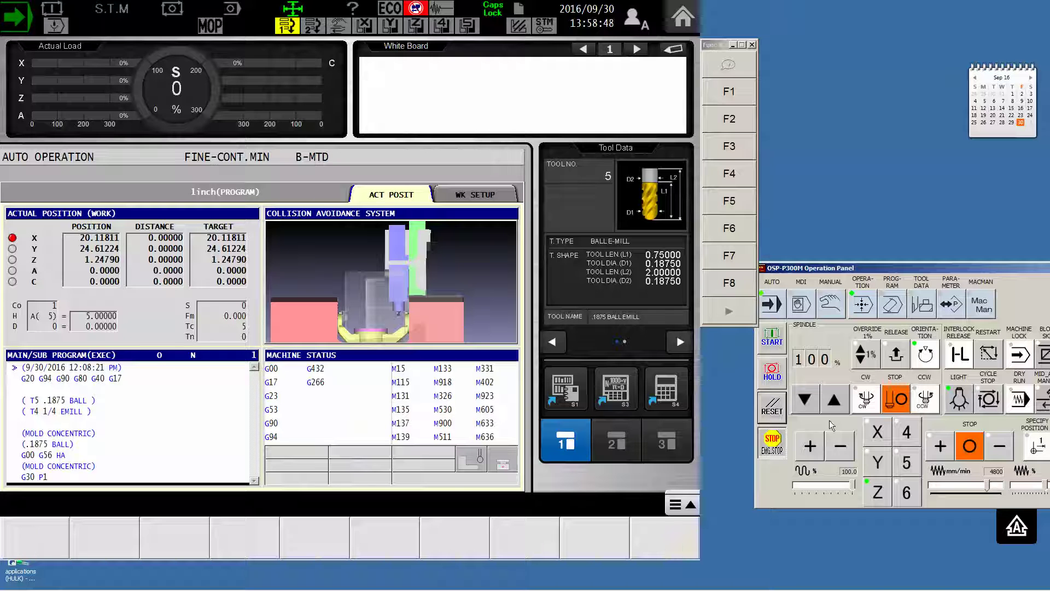
pyautogui.click(737, 393)
pyautogui.click(602, 551)
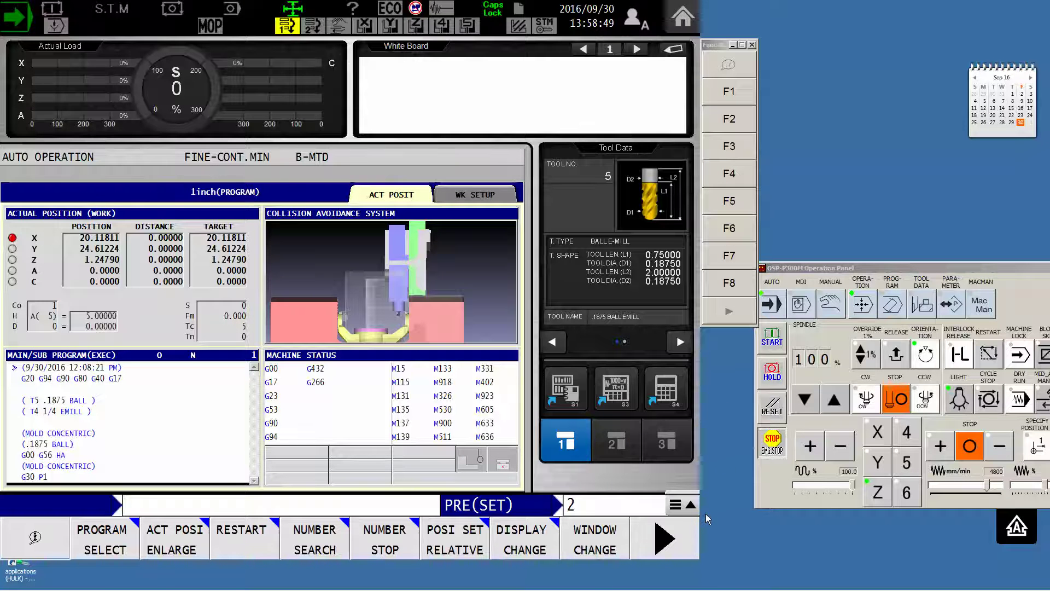
pyautogui.click(774, 345)
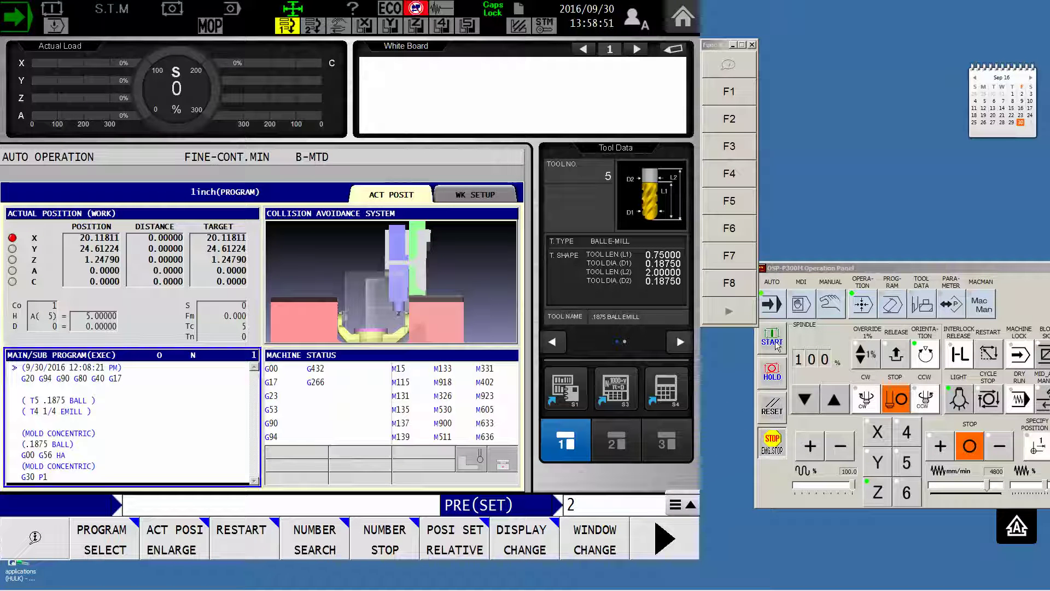
pyautogui.click(774, 344)
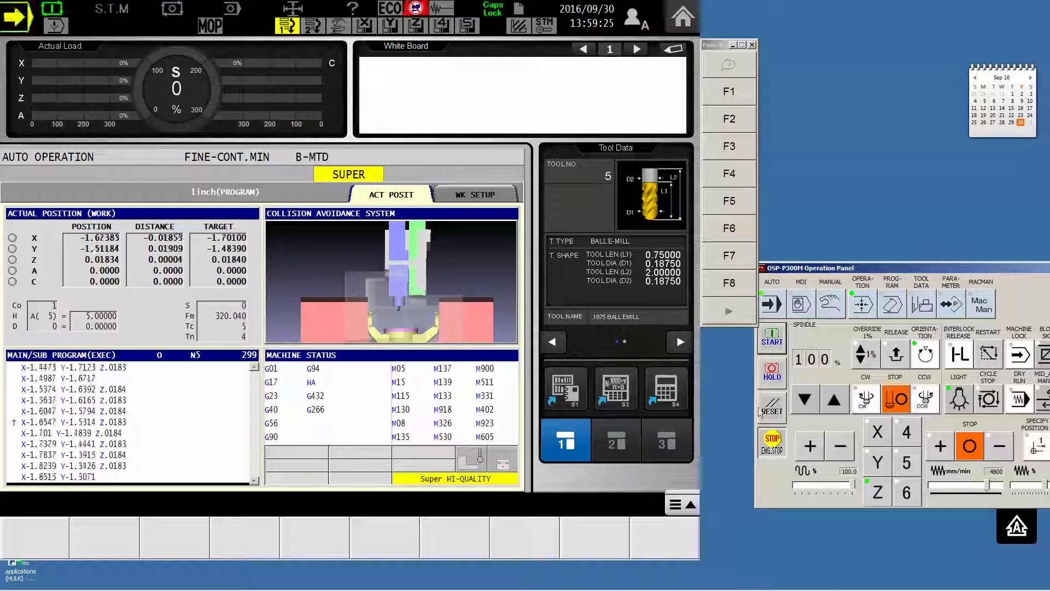
# Halt the running program with RESET and engage EMG.STOP
pyautogui.click(778, 418)
pyautogui.click(776, 442)
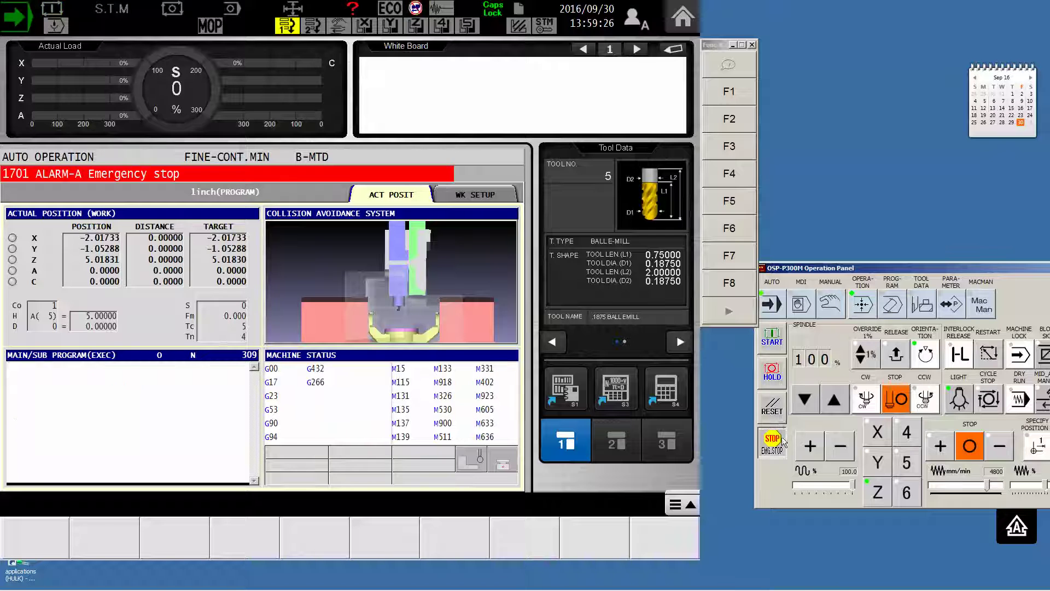
pyautogui.click(780, 418)
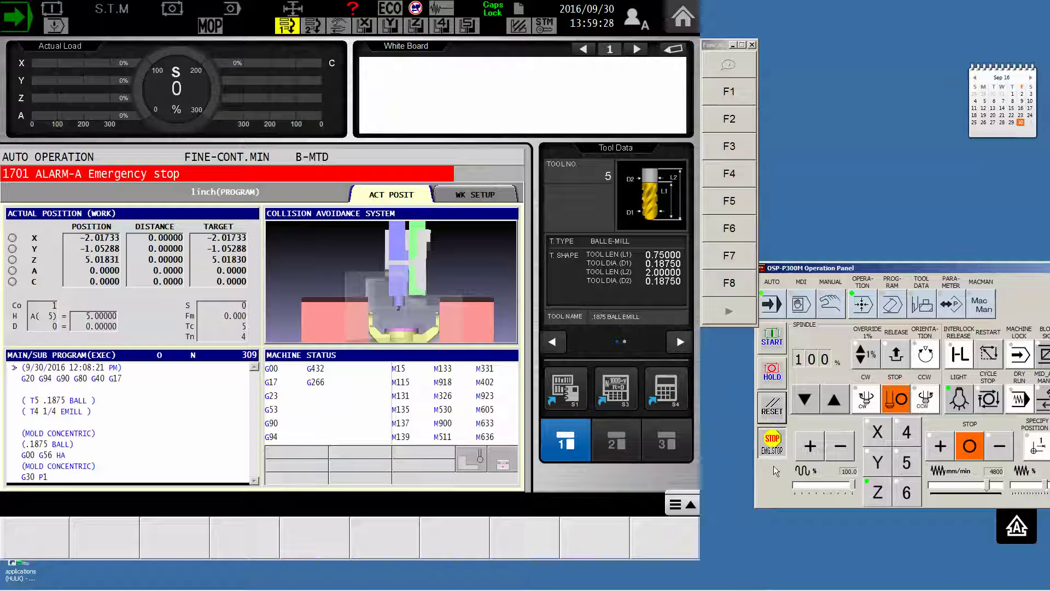
pyautogui.click(772, 443)
pyautogui.click(772, 408)
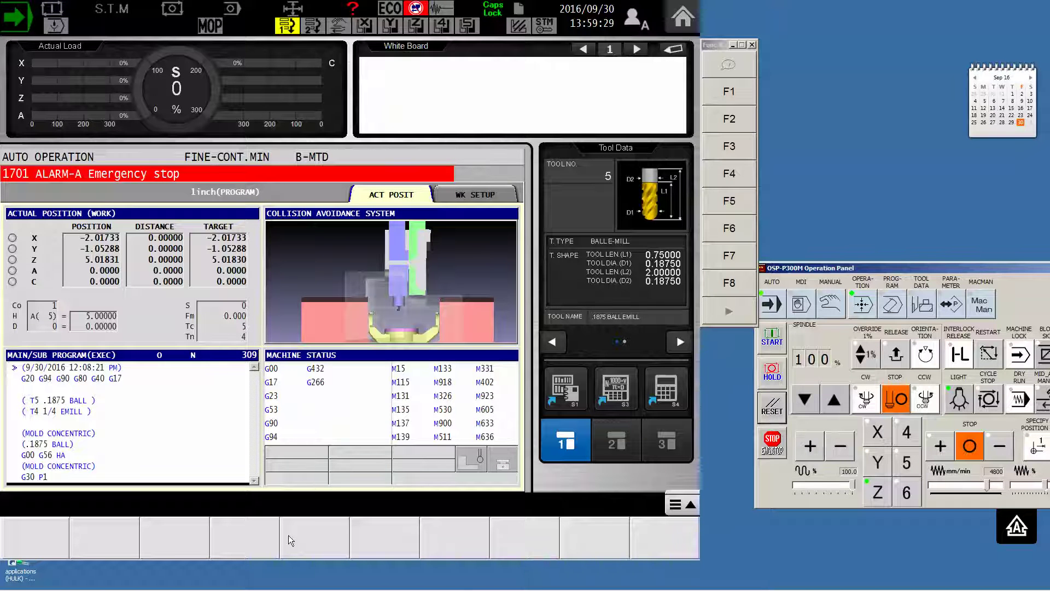
pyautogui.click(142, 398)
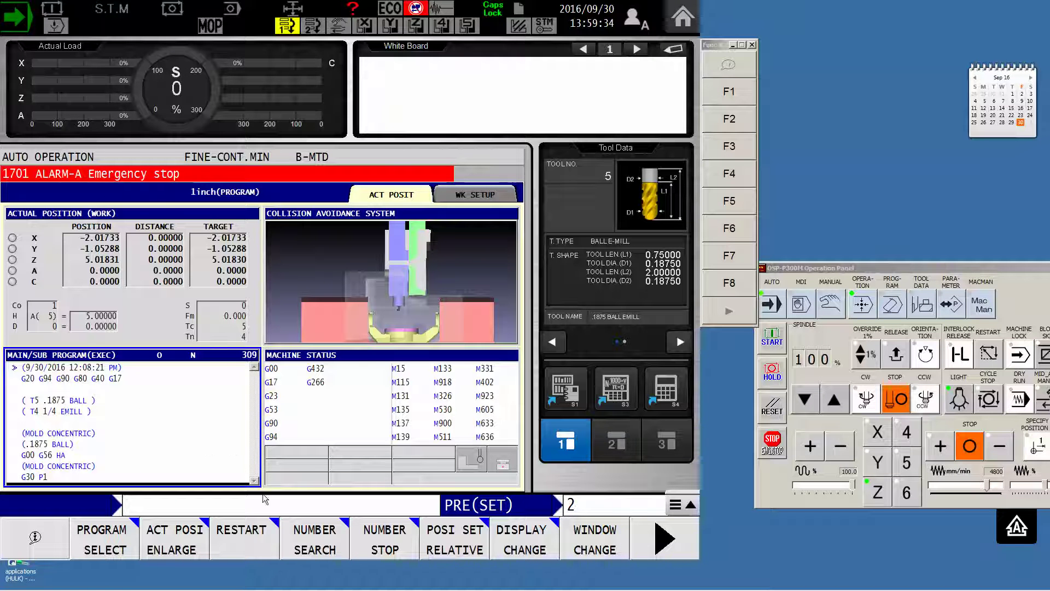
# Enter block number 57450 as the Number Search target
pyautogui.click(316, 536)
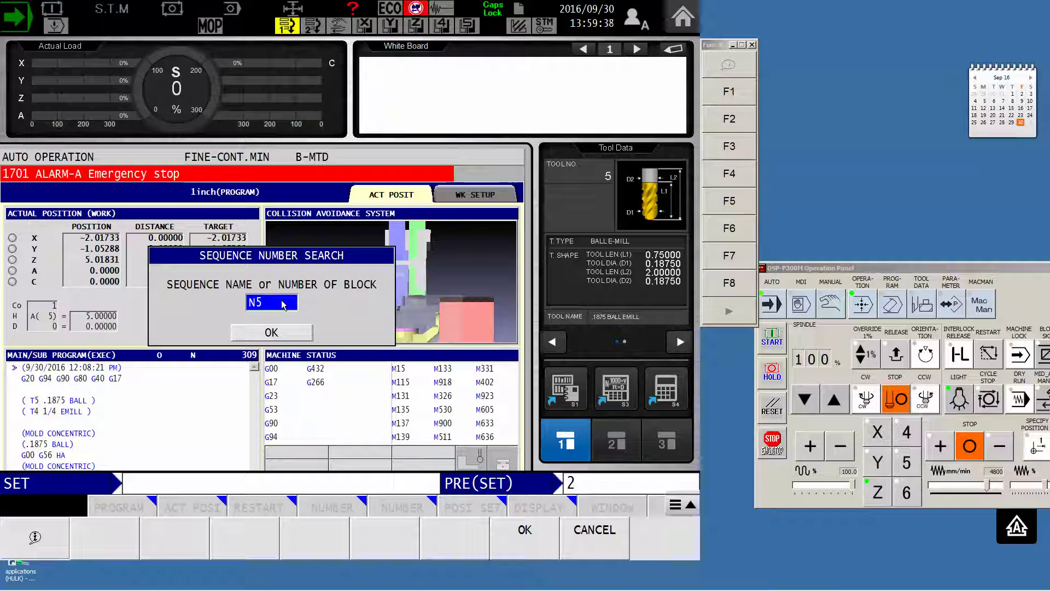
pyautogui.write('57')
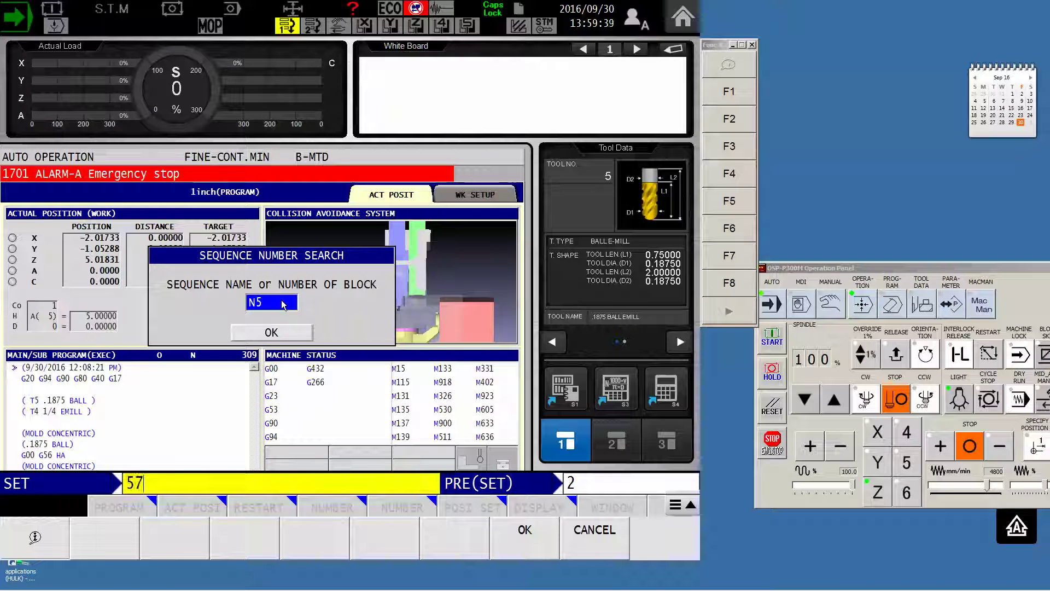
pyautogui.write('0')
pyautogui.press('Return')
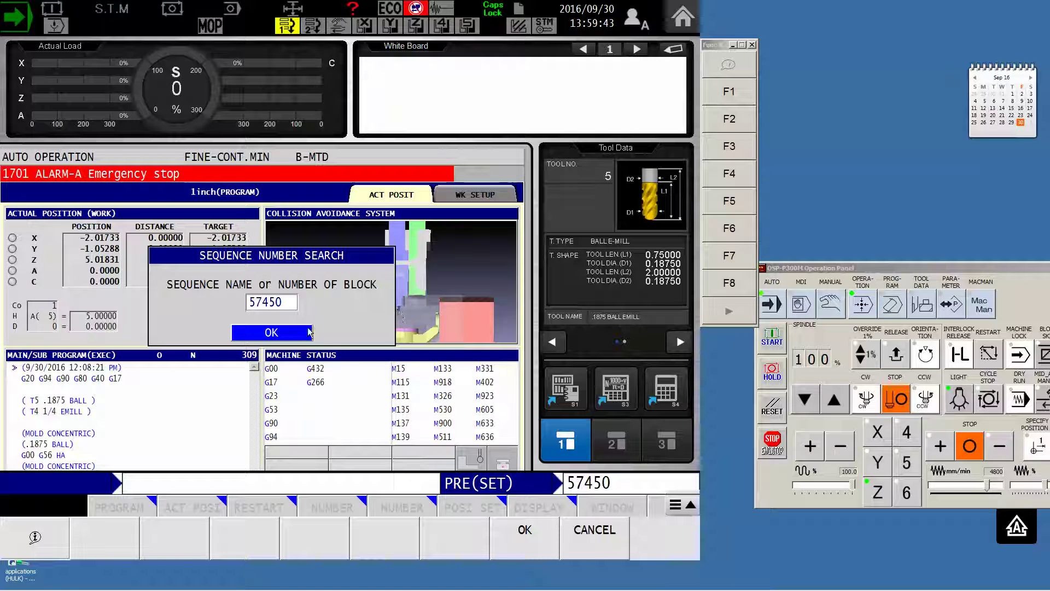
# Run the 57450 block search, then release EMG.STOP and reset to clear alarm 1701
pyautogui.click(514, 541)
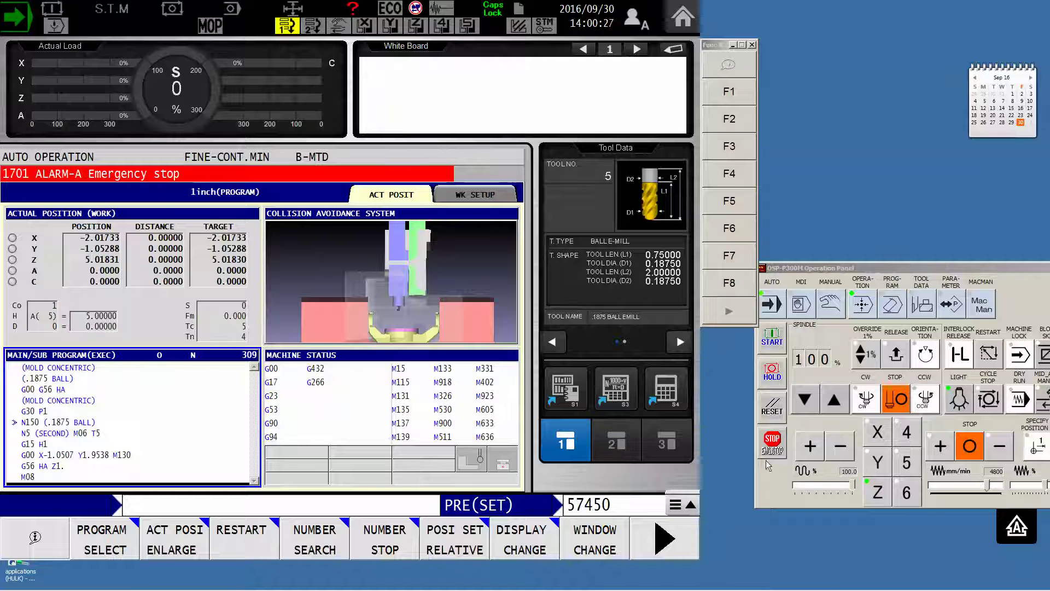
pyautogui.click(773, 419)
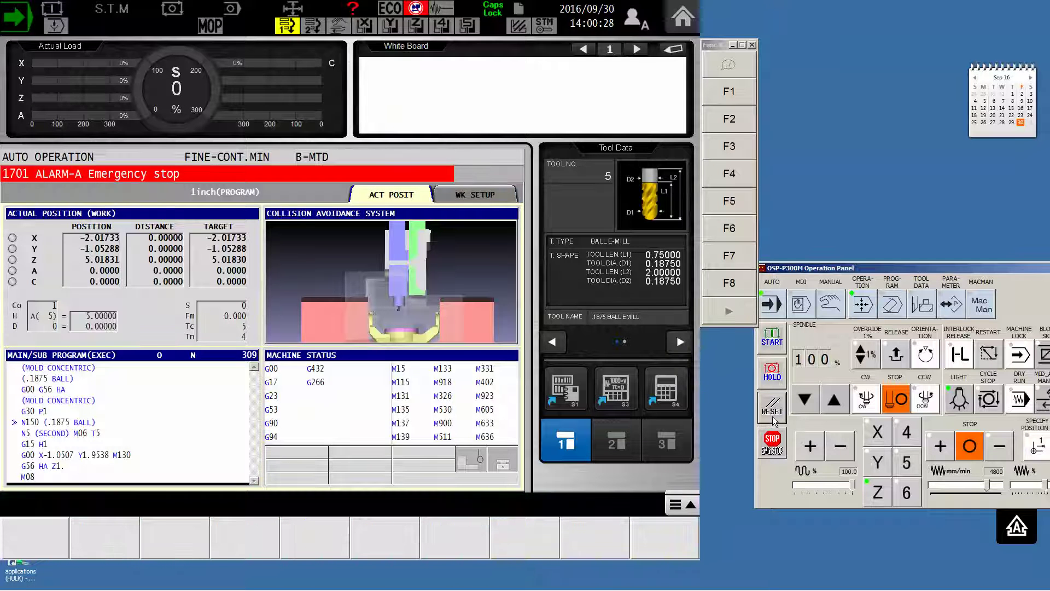
pyautogui.click(773, 415)
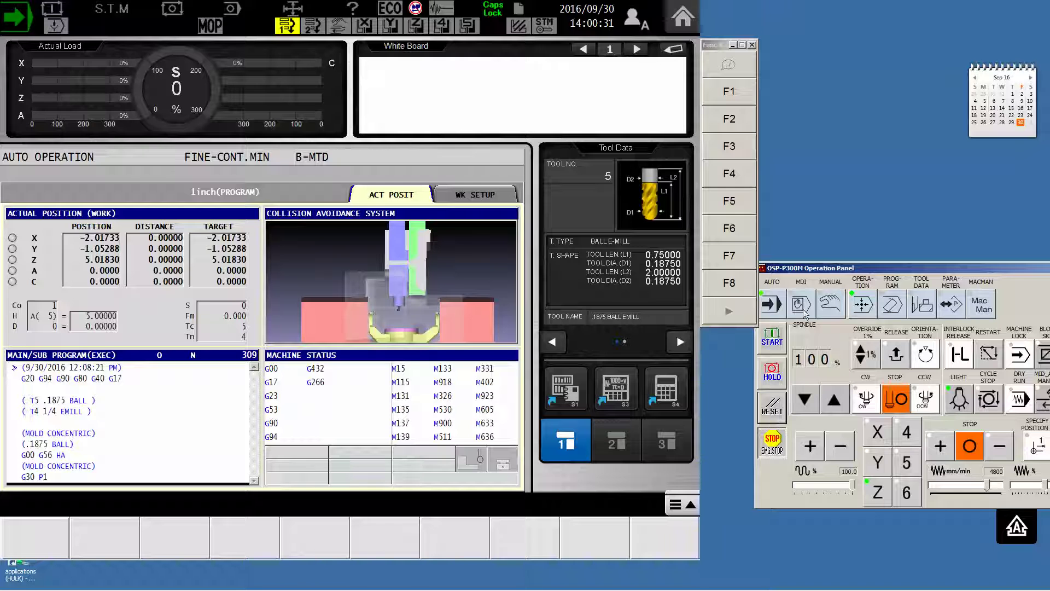